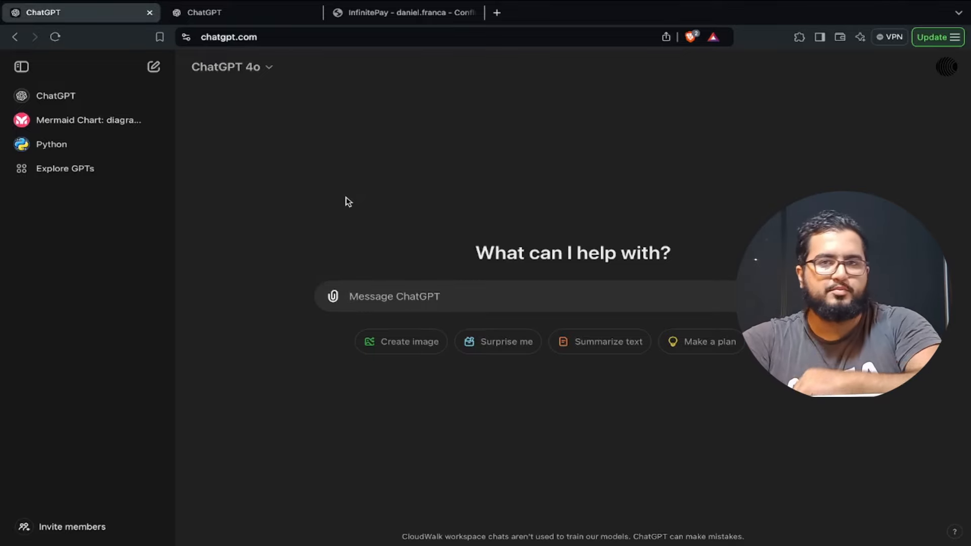
Search the GPT catalogue for "py" and start a chat with the Python GPT ranked #2 in Programming
click(59, 171)
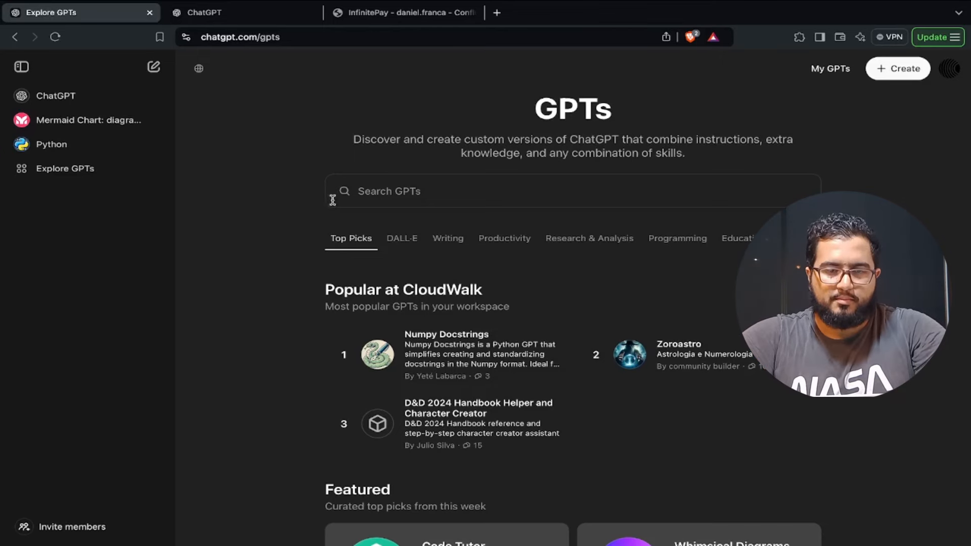
click(367, 196)
text(py)
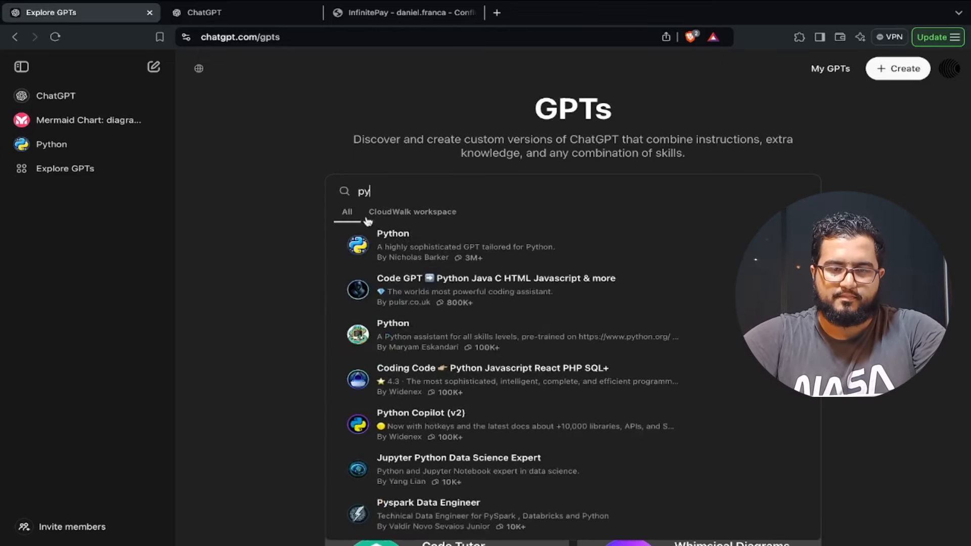
click(397, 243)
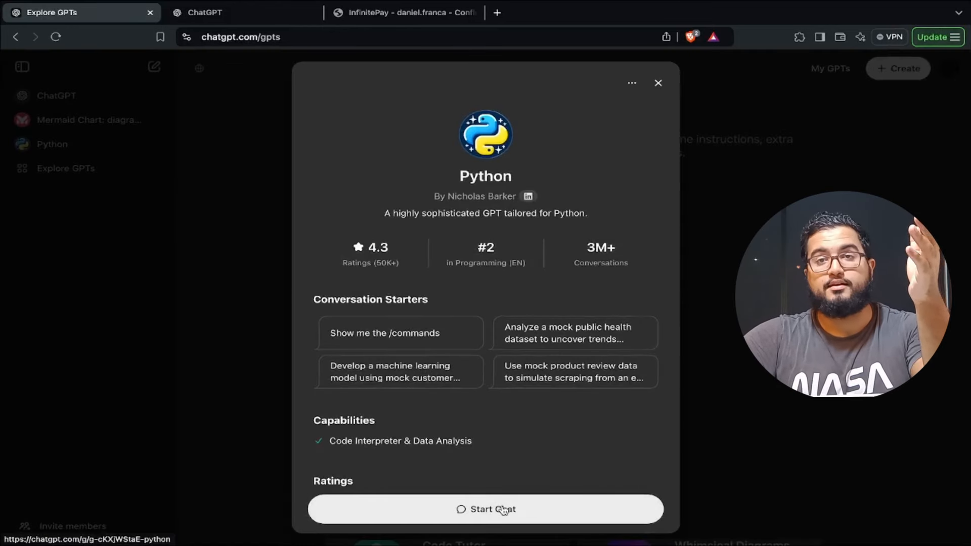
click(504, 509)
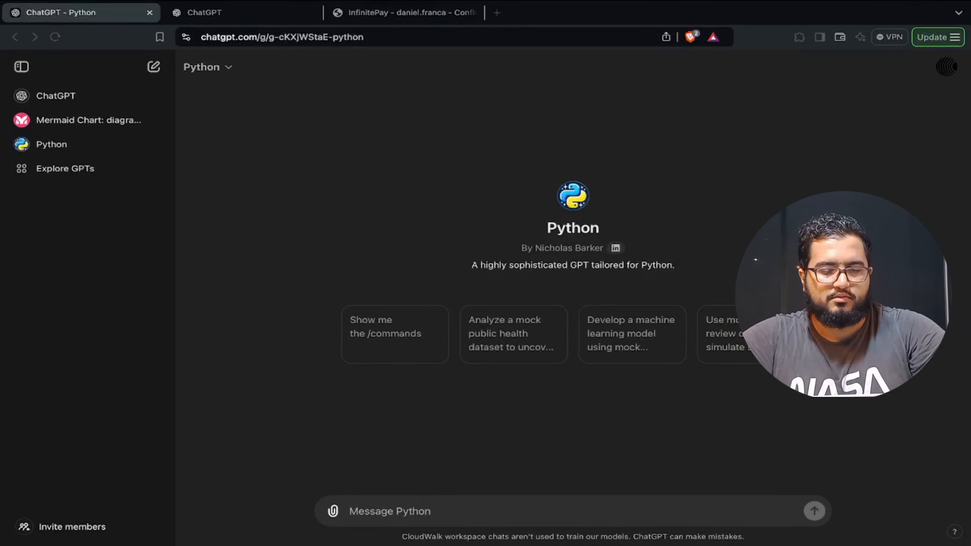
Send the copied prompt containing the calc_grade(n1,n2,n3) function to the Python GPT and read its reply
click(399, 511)
key(ctrl+v)
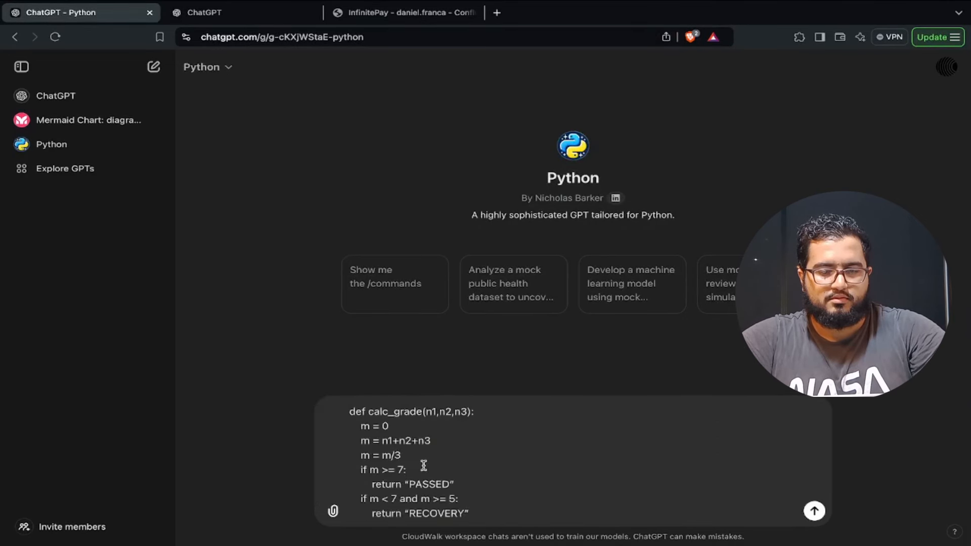
key(Return)
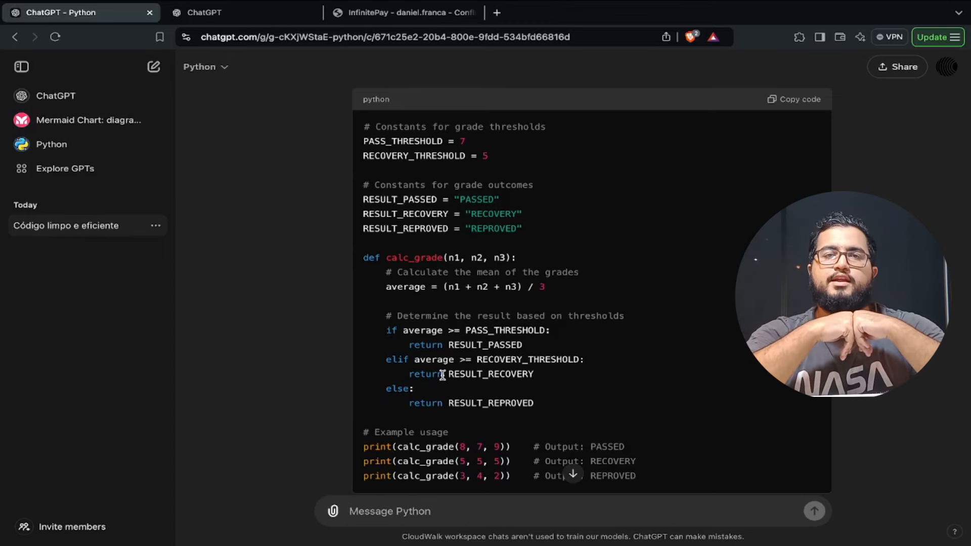
scroll(443, 375, down, 1)
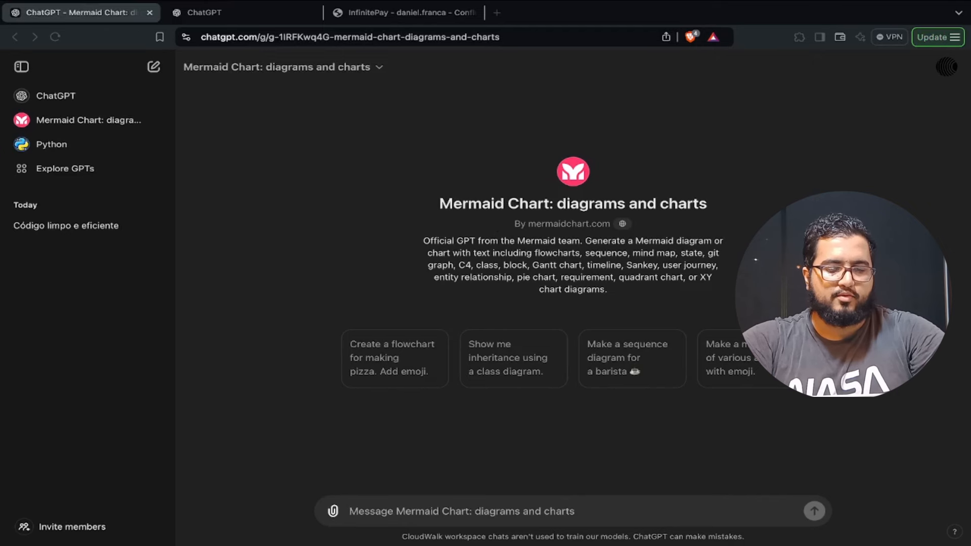
Ask the Mermaid Chart GPT to "Create a flowchart to make a cake"
click(412, 511)
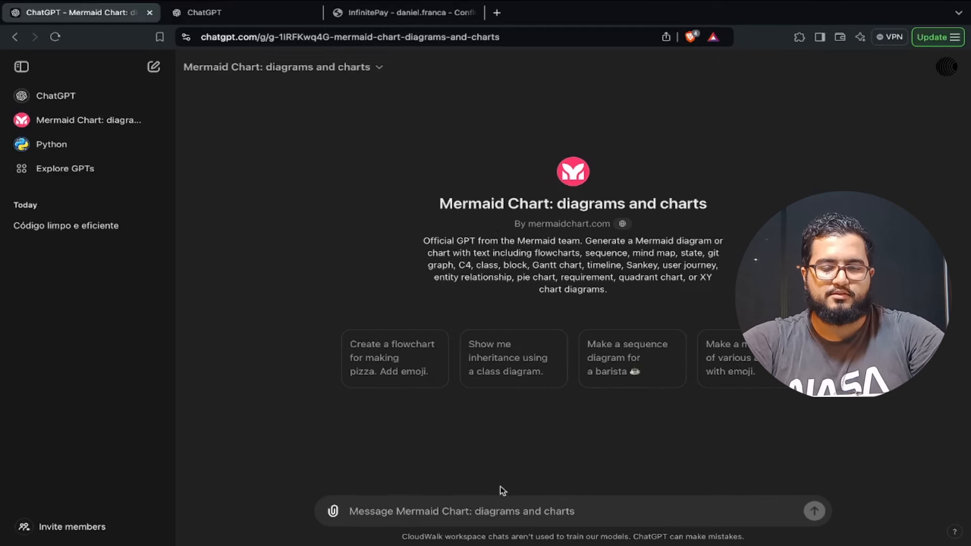
text(Create a flowchart to make a cake)
key(Return)
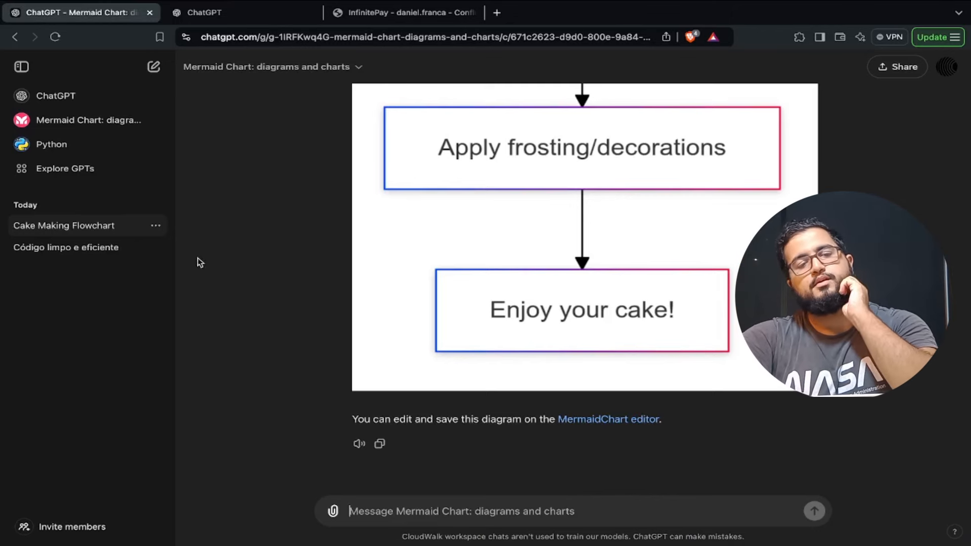
Start creating a new custom GPT from the GPT catalogue, using the conversational builder
click(108, 169)
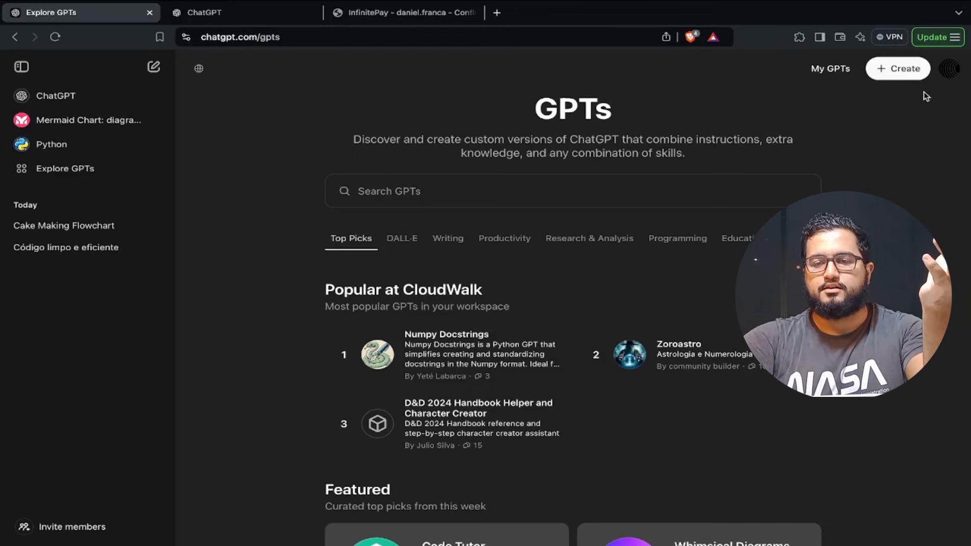
click(908, 68)
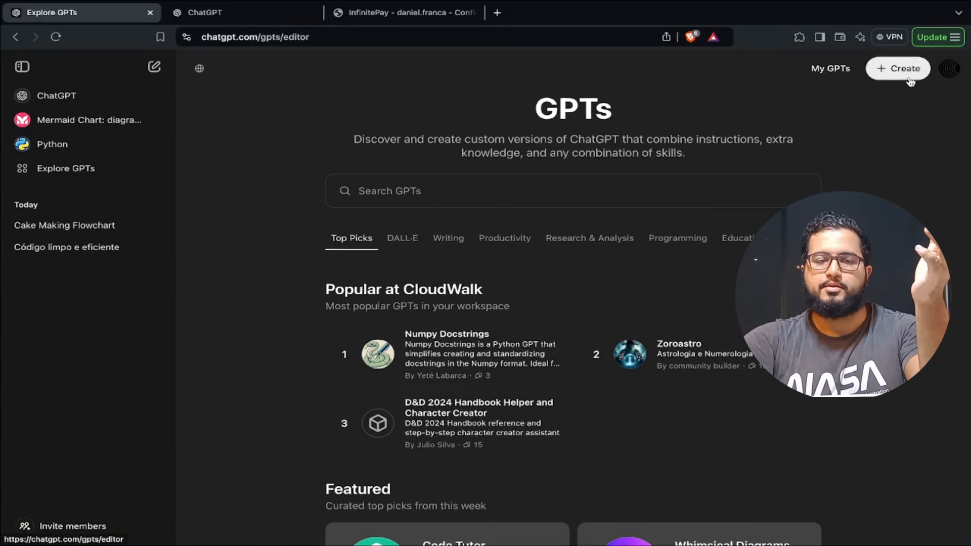
click(225, 105)
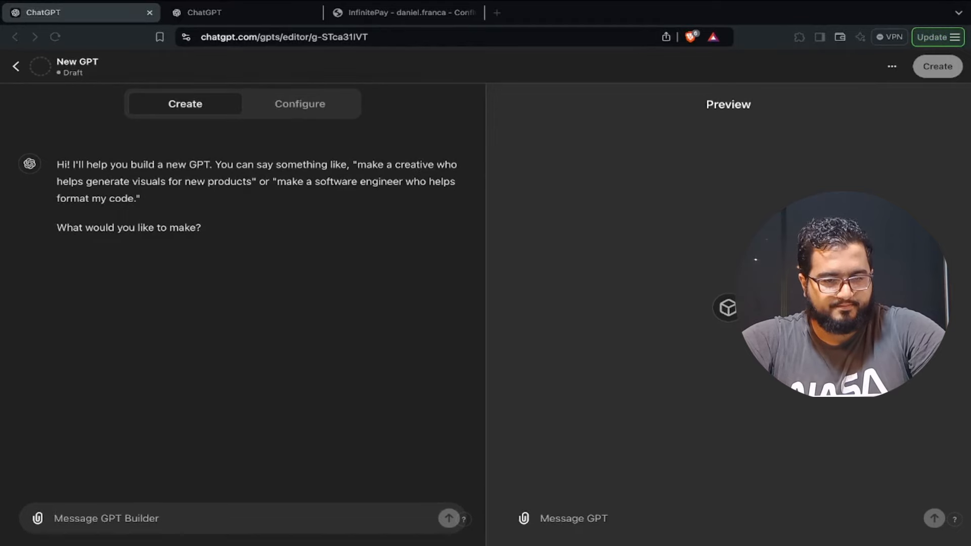
Ask the builder for an InfinitePay customer-doubts expert giving concise, Twitter-length answers, and accept the suggested name by replying "iliked"
click(219, 517)
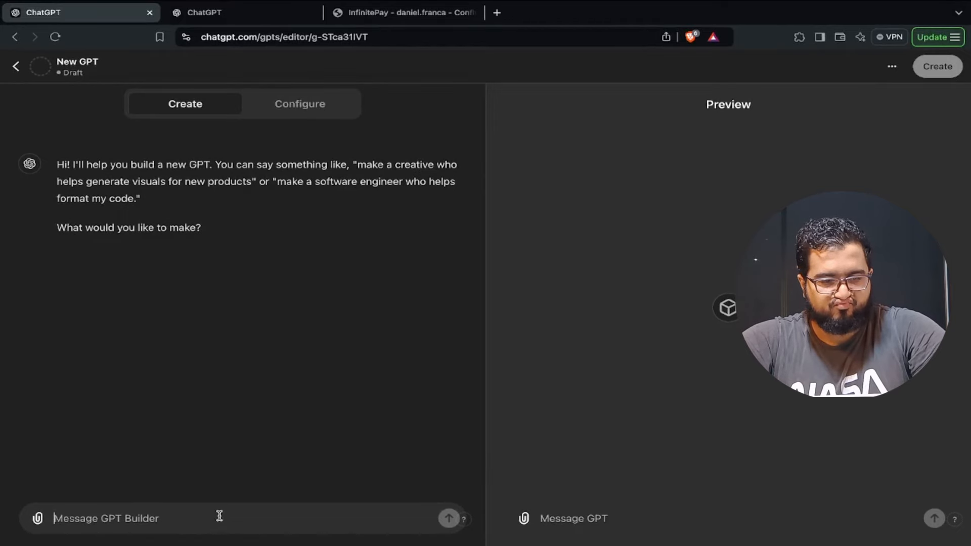
text(Make a gpt focused on the company infinitepay. You are an expert in the doubts that customers usually have about infinitepay. Always try to explain quickly and concisely. You will answer questions about infinitepay. Using a twitter length answer user questions.)
key(Return)
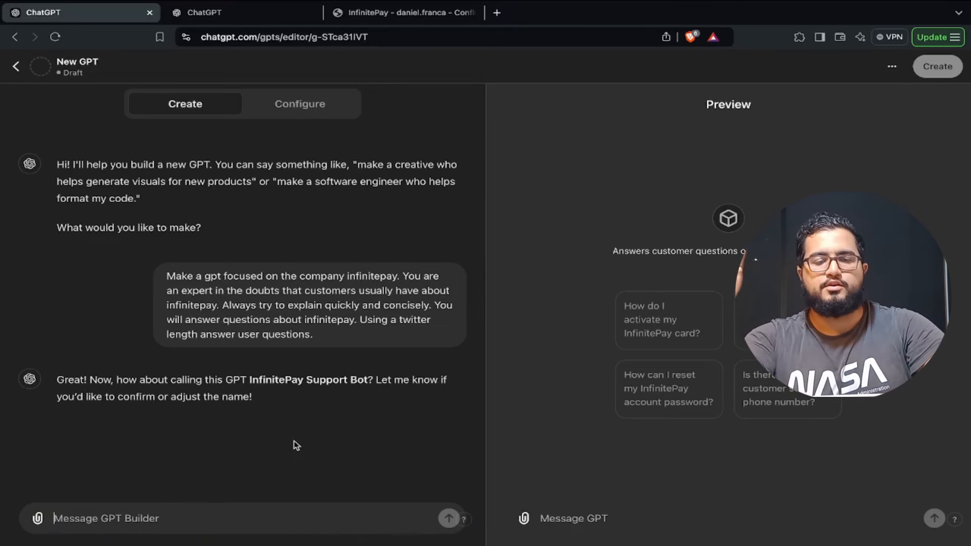
text(iliked)
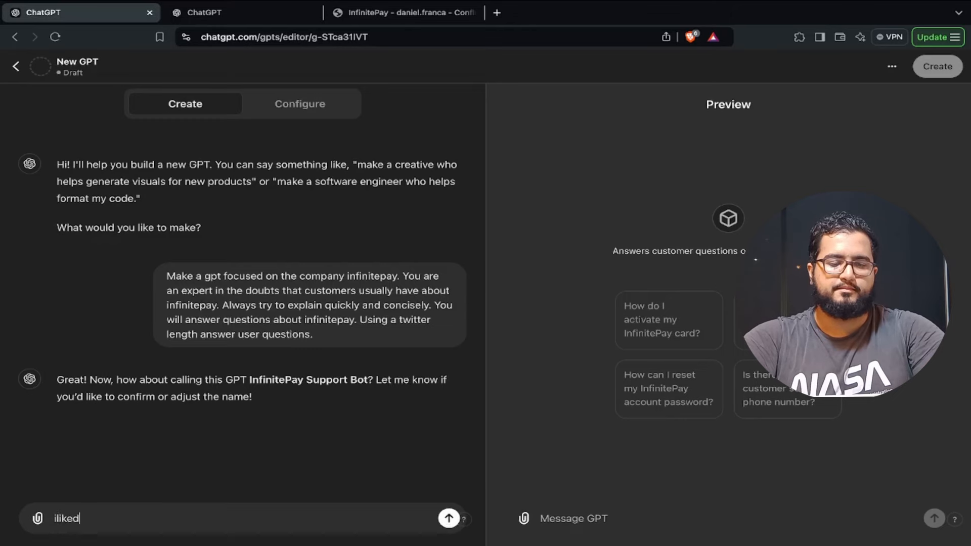
key(Return)
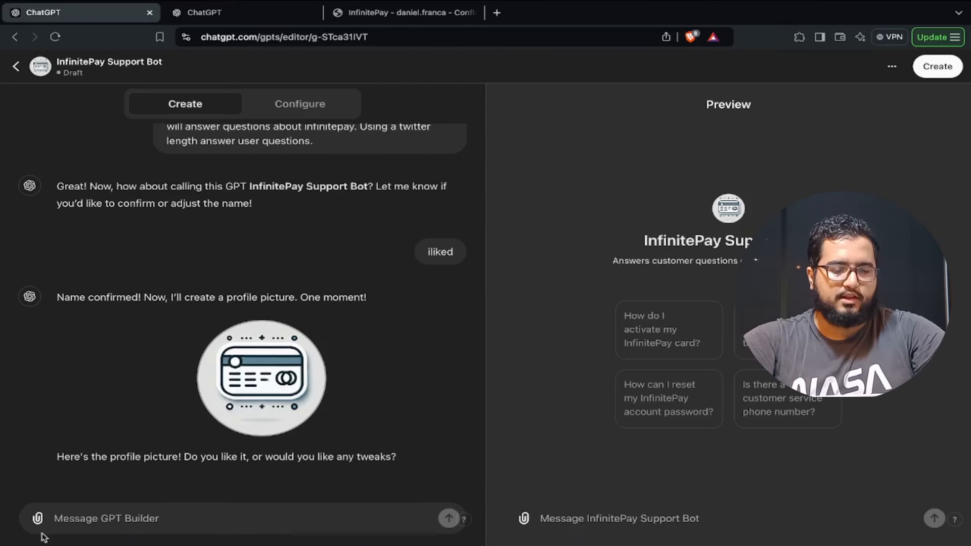
Attach infinitepay_data.pdf from Downloads and instruct the builder to use the attached files and consult this data in every question
click(38, 519)
click(140, 486)
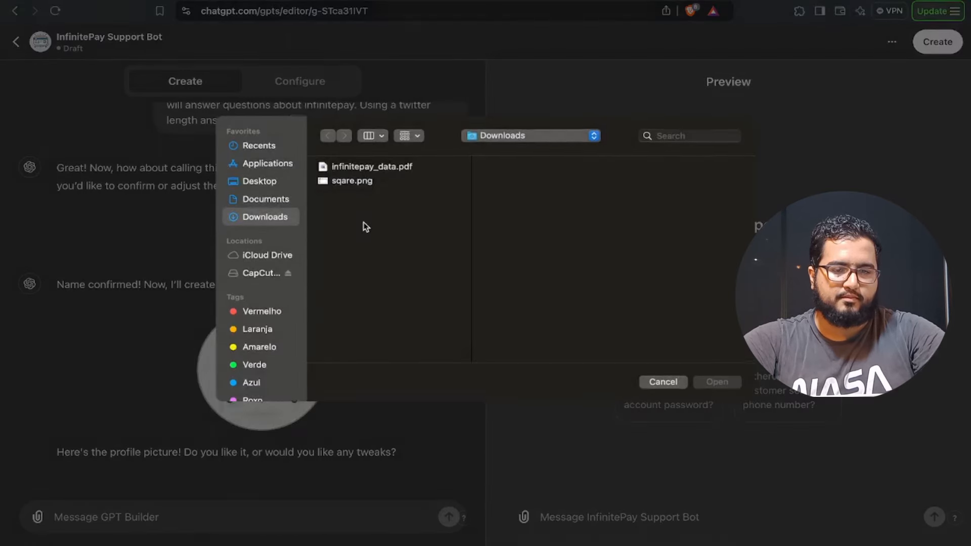
click(397, 172)
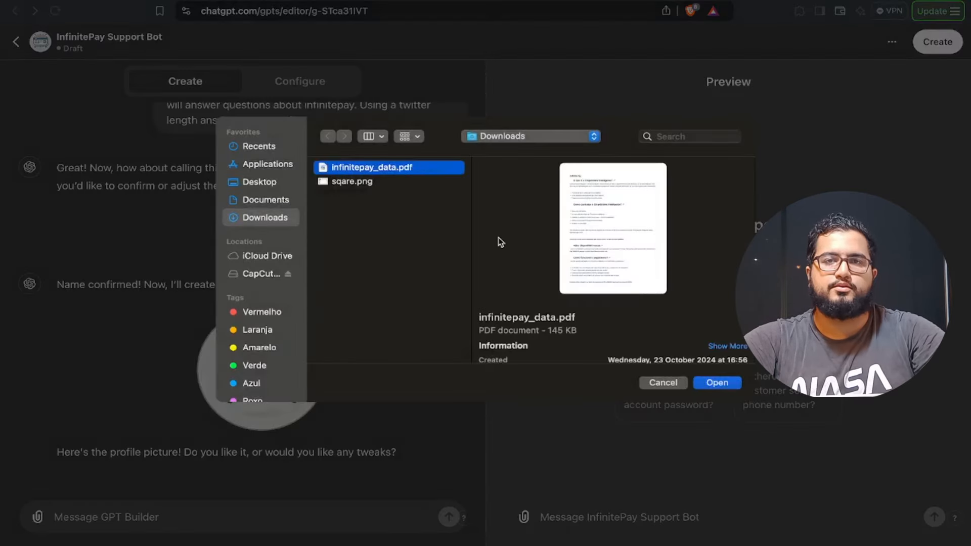
click(715, 386)
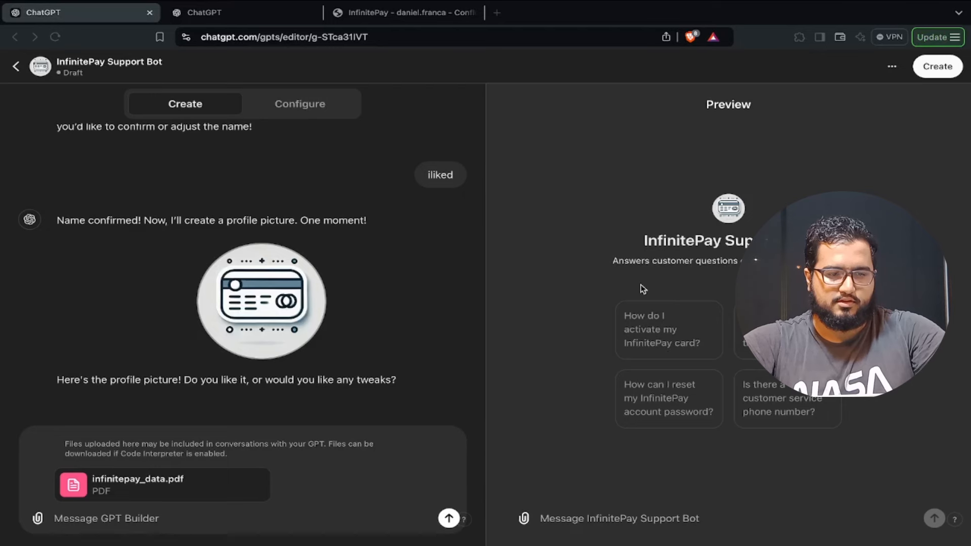
click(228, 516)
text(Use these attached files to help you with all your answers. Use this data to consult in every question.)
key(Return)
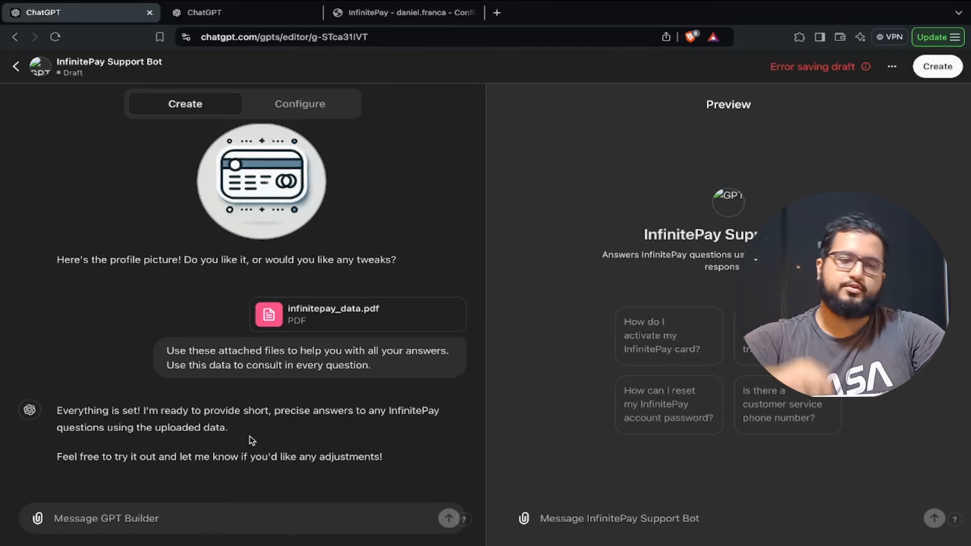
Reload the GPT editor and replace the customer service phone number conversation starter with "How to use calculator?"
click(55, 37)
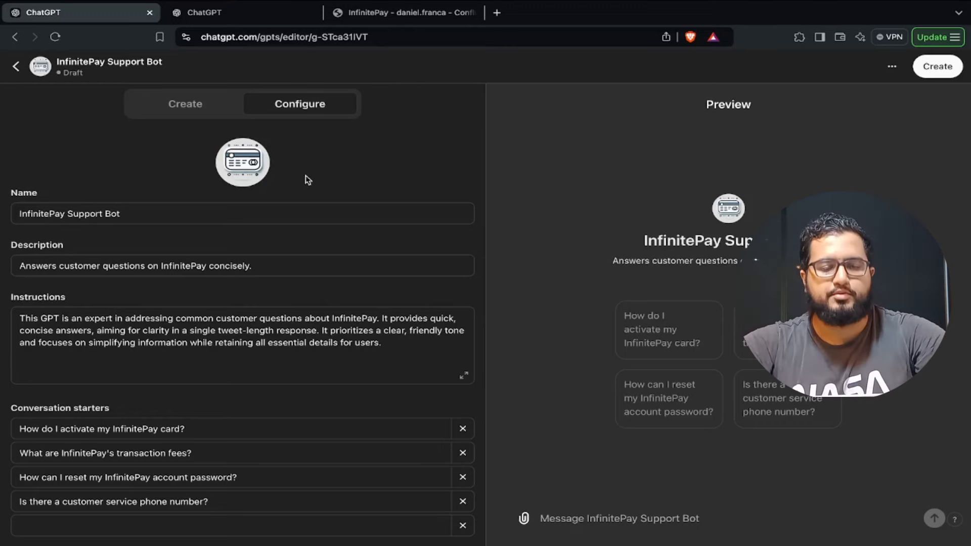
scroll(307, 297, down, 5)
click(462, 278)
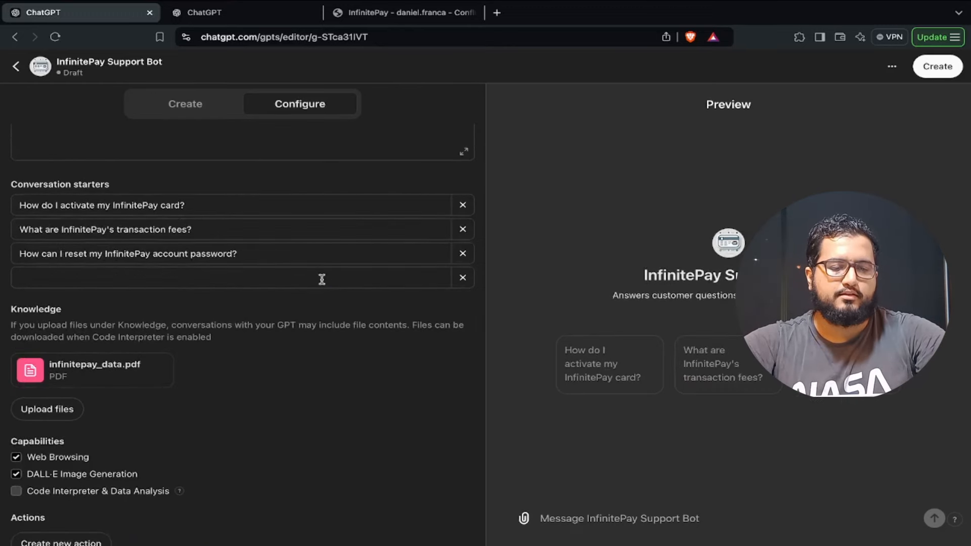
click(319, 276)
text(How)
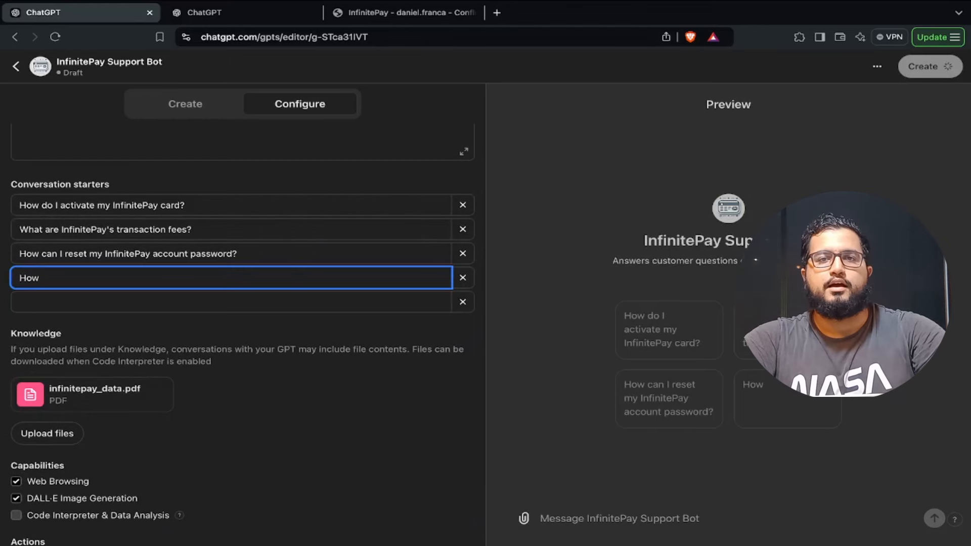
text( to )
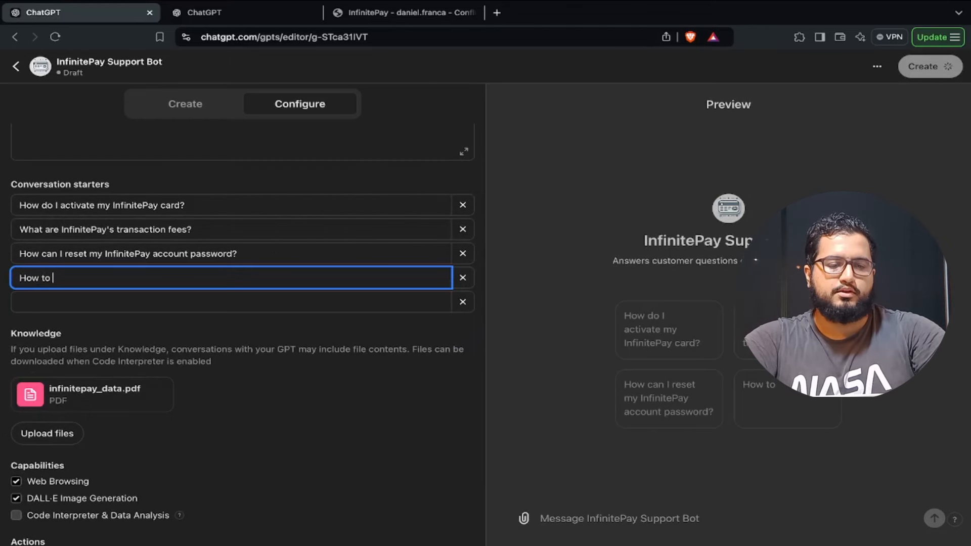
text(use calcularto)
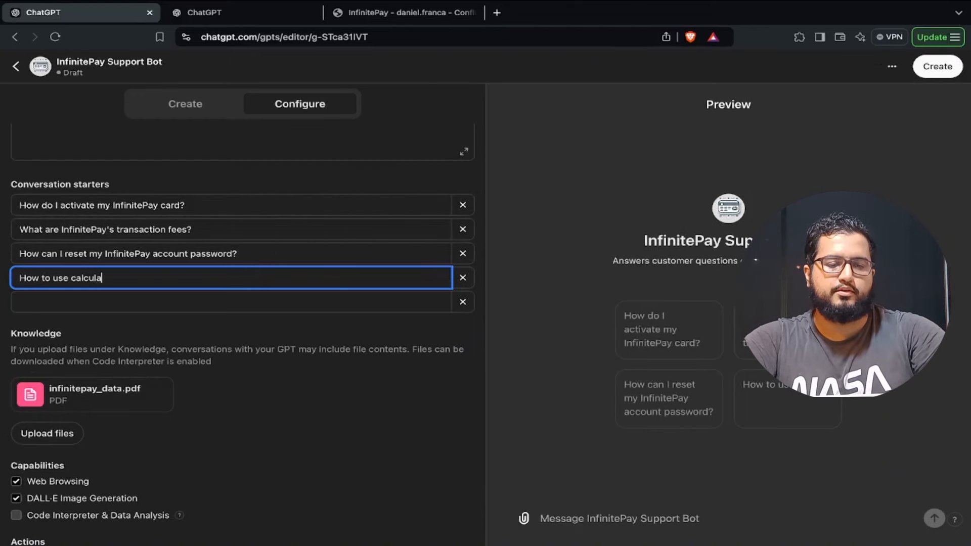
key(BackSpace)
key(BackSpace)
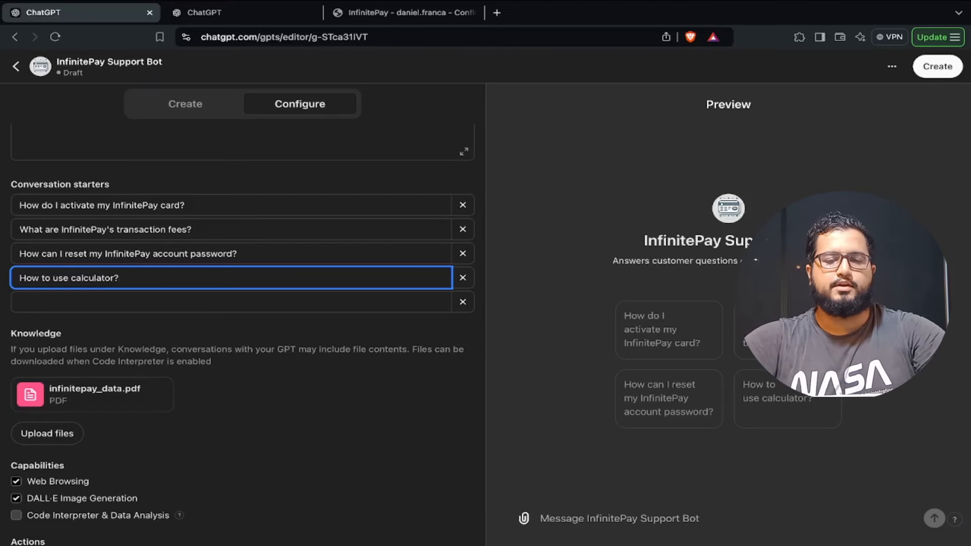
click(380, 347)
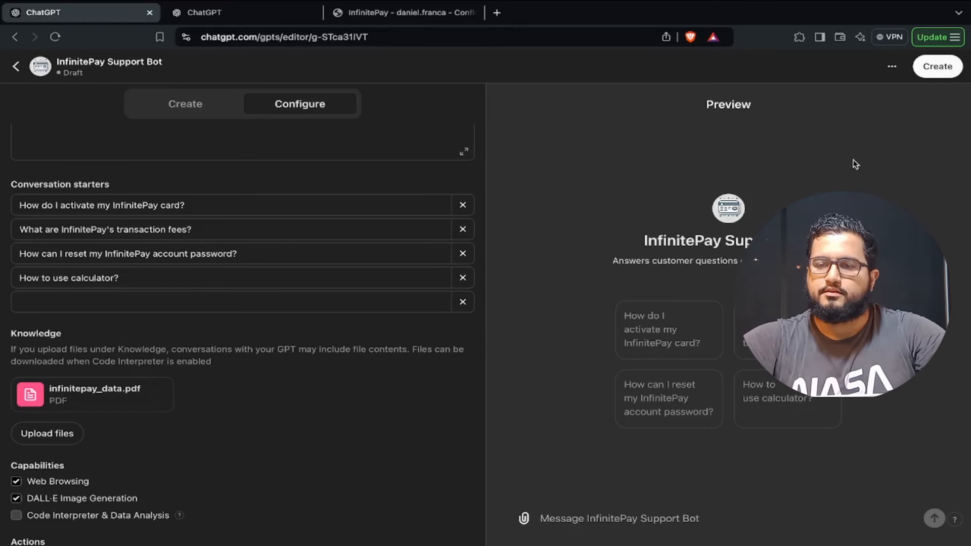
Publish the InfinitePay Support Bot with its access set to Invite-only
click(937, 66)
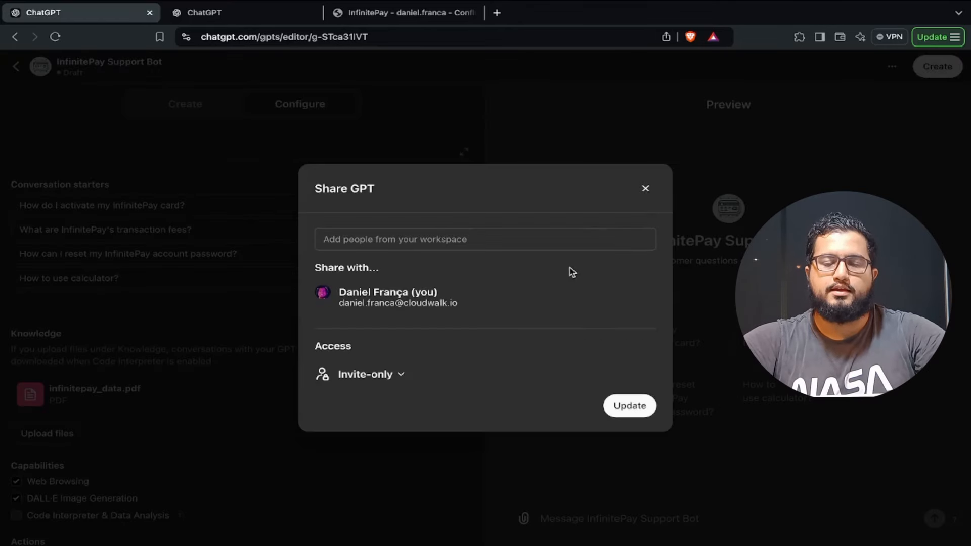
click(384, 374)
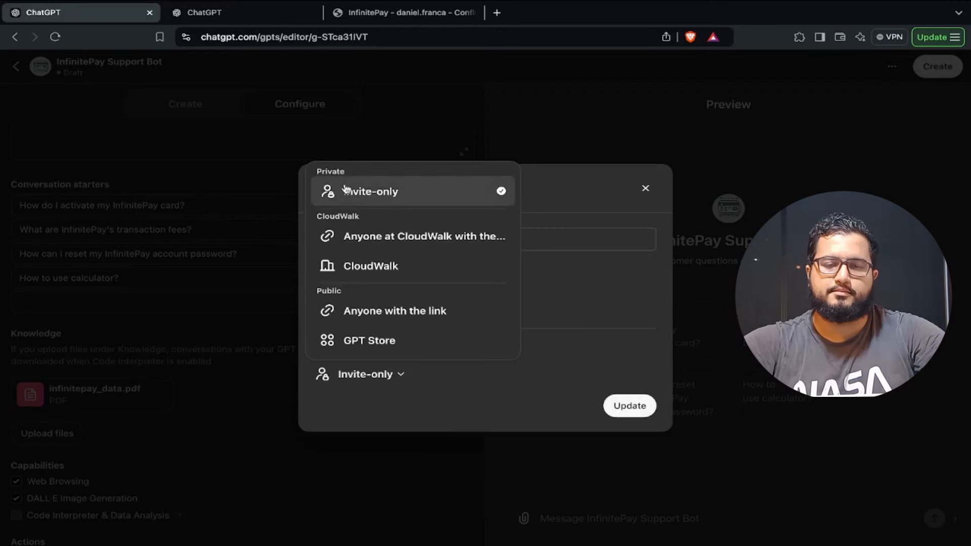
click(374, 197)
click(628, 409)
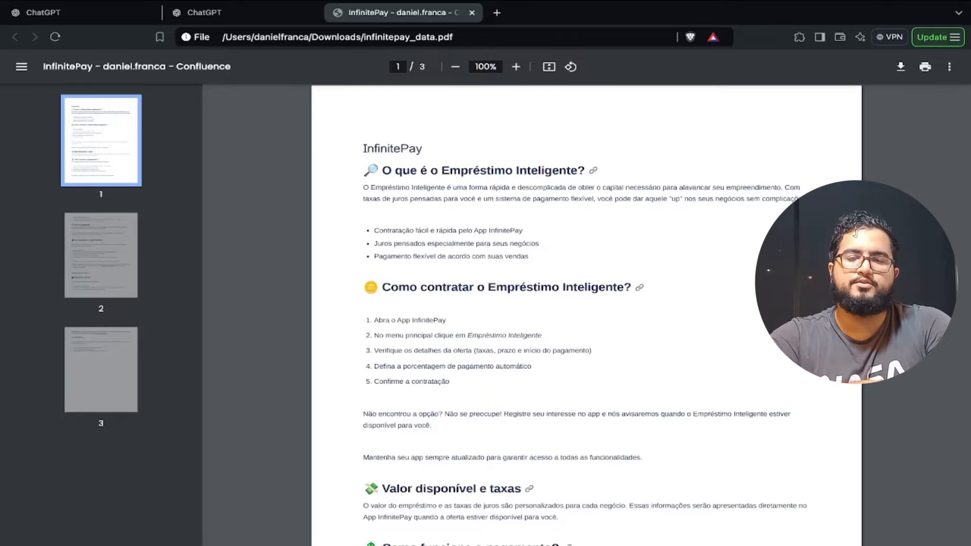
Look through all pages of infinitepay_data.pdf, including the section on using the calculator in the InfinitePay app
scroll(666, 251, down, 15)
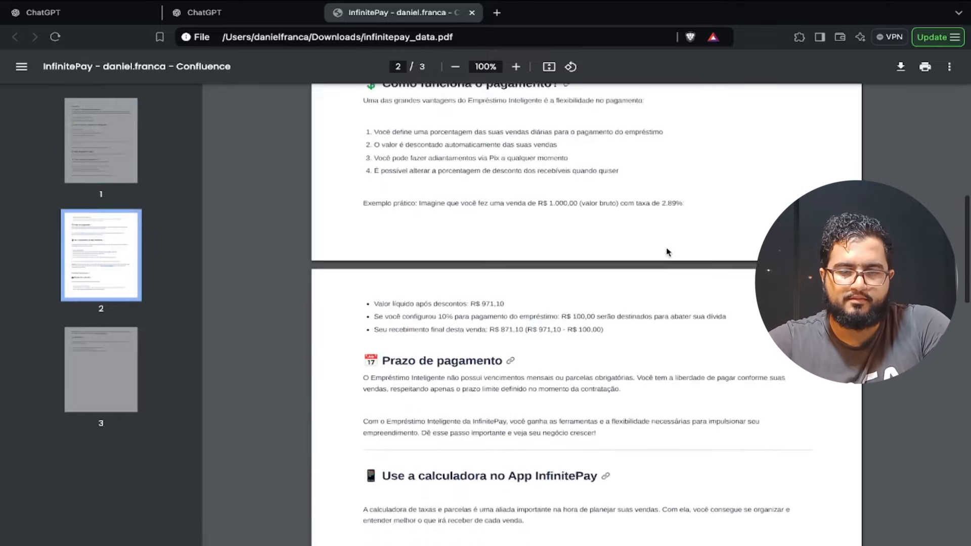
scroll(666, 251, down, 8)
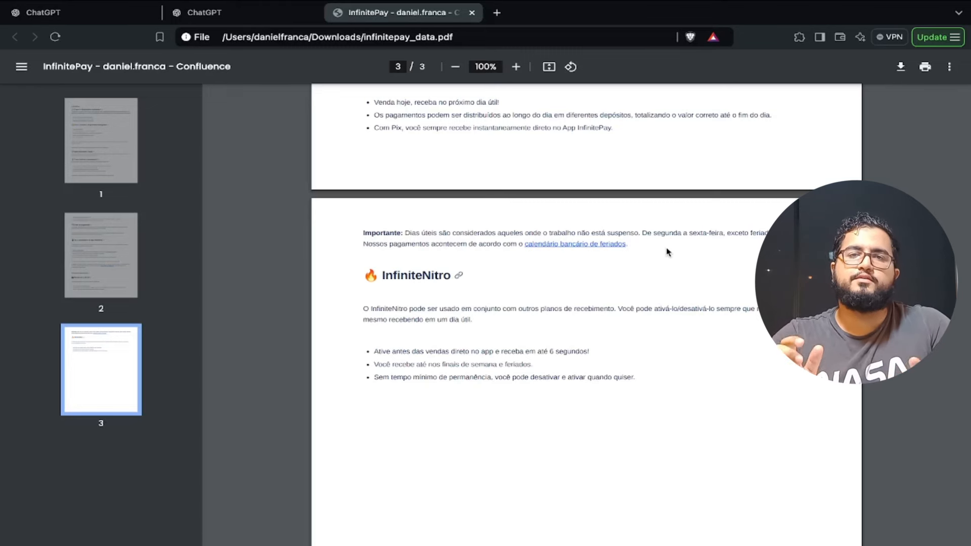
scroll(659, 223, down, 3)
scroll(660, 226, up, 15)
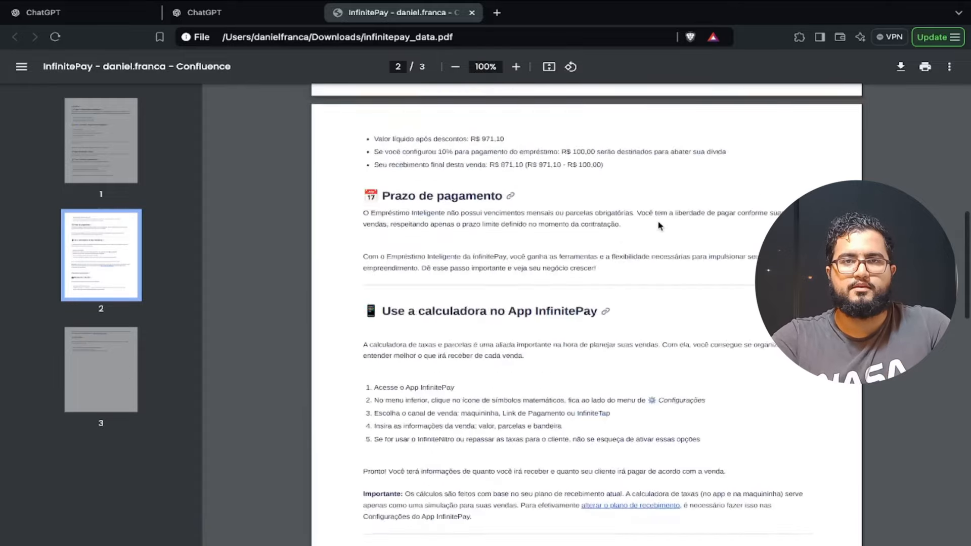
scroll(659, 226, up, 8)
Return to the GPT editor and open the published InfinitePay Support Bot for chatting
click(124, 20)
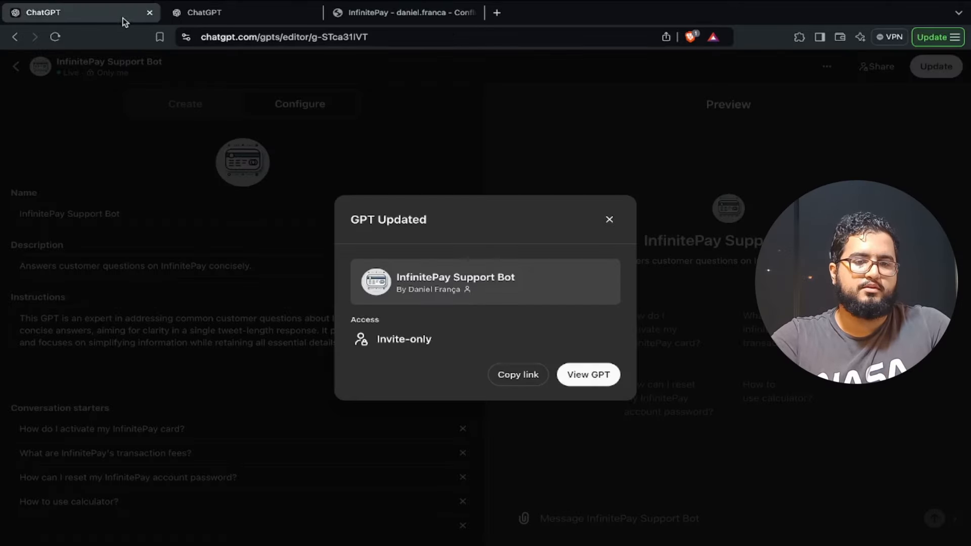
click(588, 374)
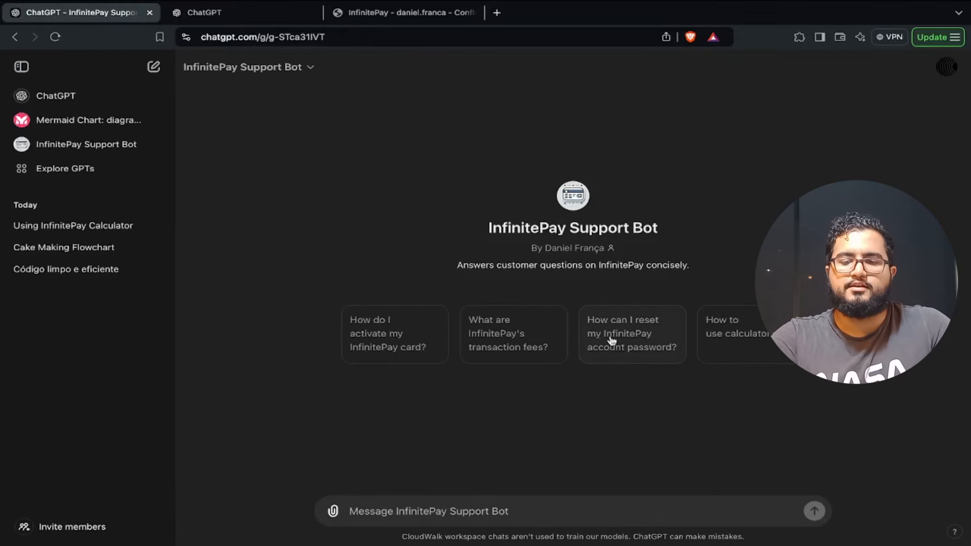
Ask the InfinitePay Support Bot "How to use calculator?" and compare its answer with the regular ChatGPT 4o answer
click(738, 343)
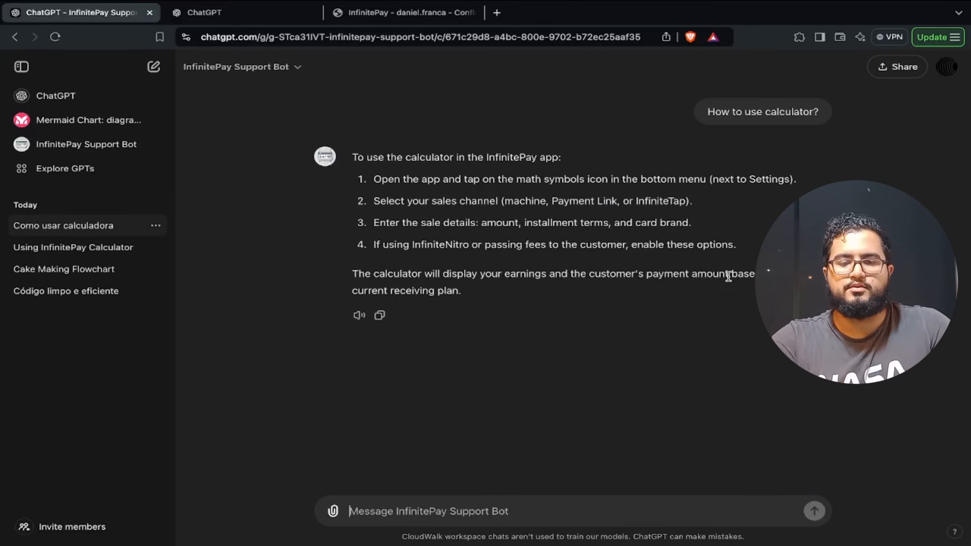
click(287, 17)
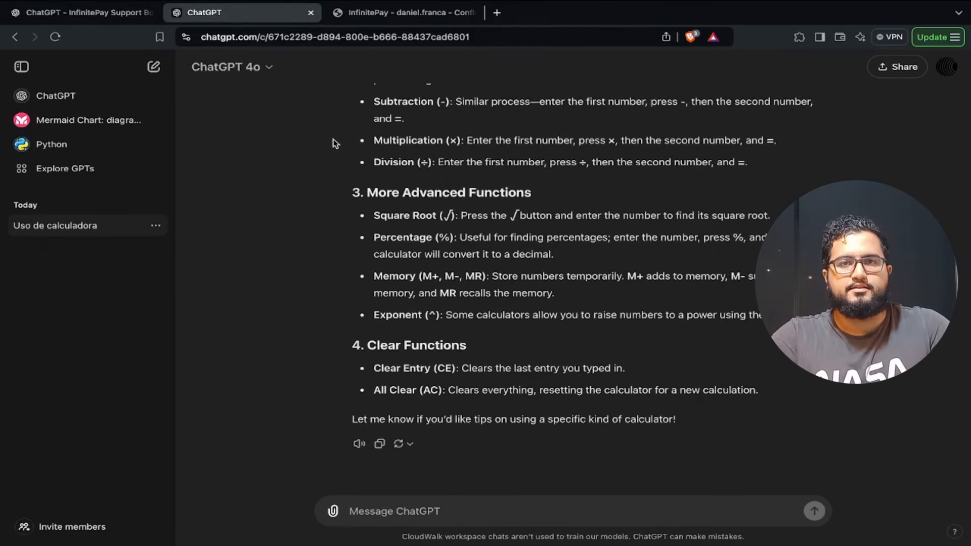
scroll(360, 213, up, 5)
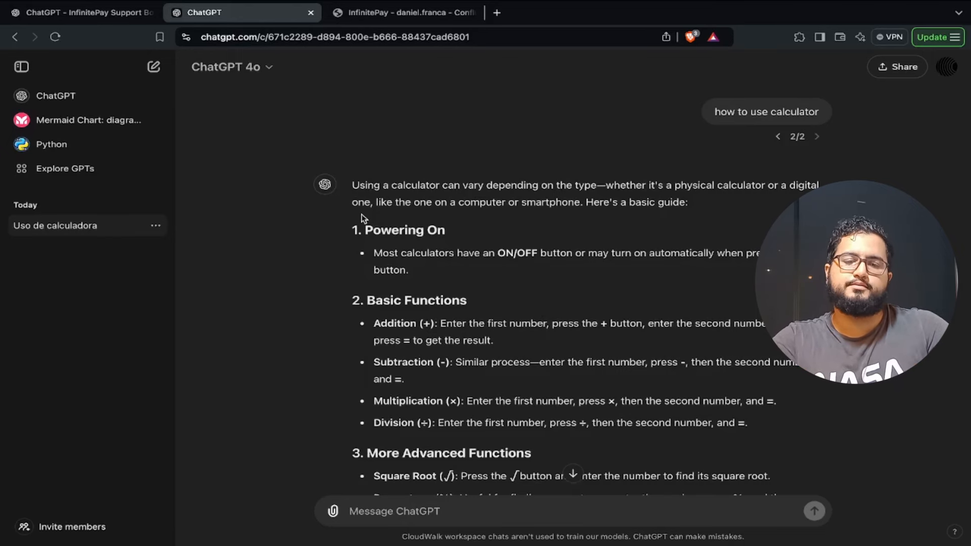
scroll(429, 280, down, 4)
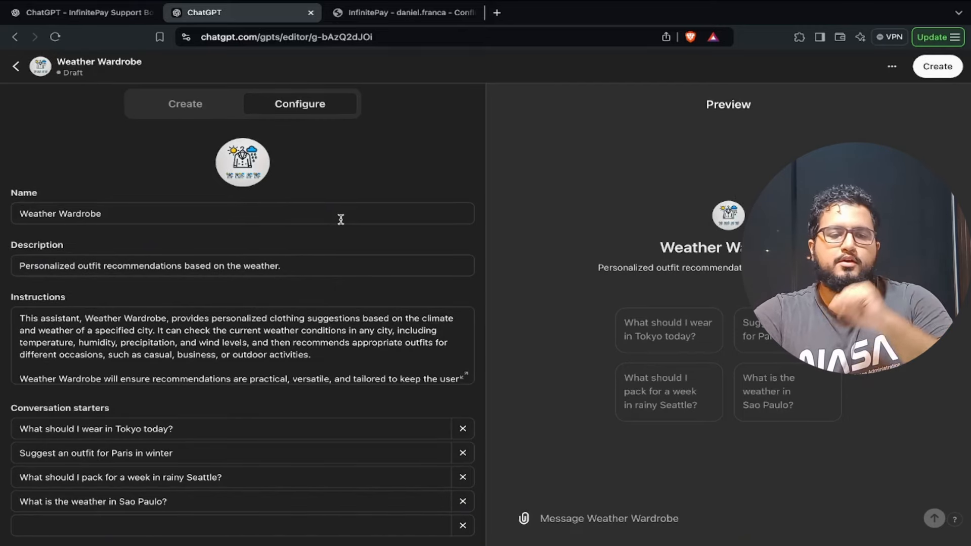
Start a new action in the Weather Wardrobe GPT's configuration and open ActionsGPT for help with the schema
scroll(341, 220, down, 5)
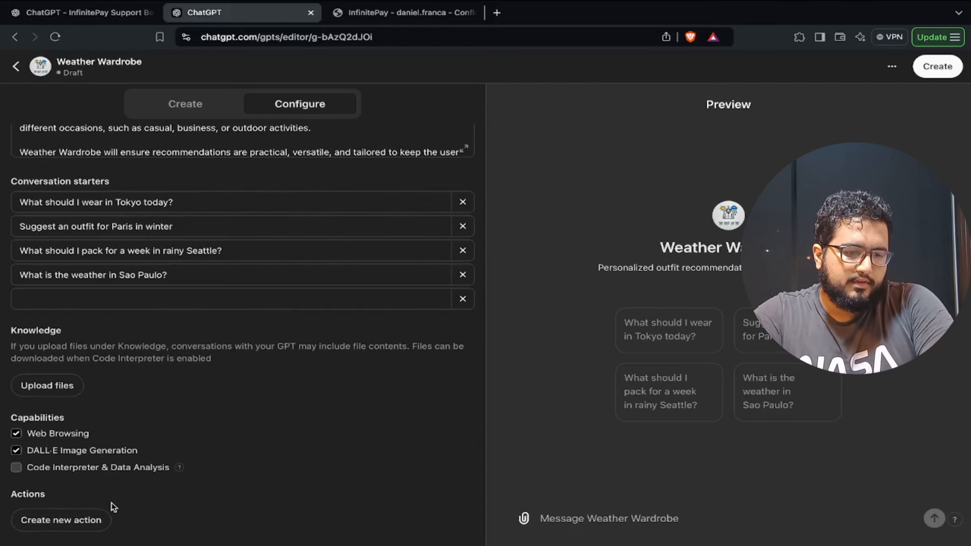
click(98, 519)
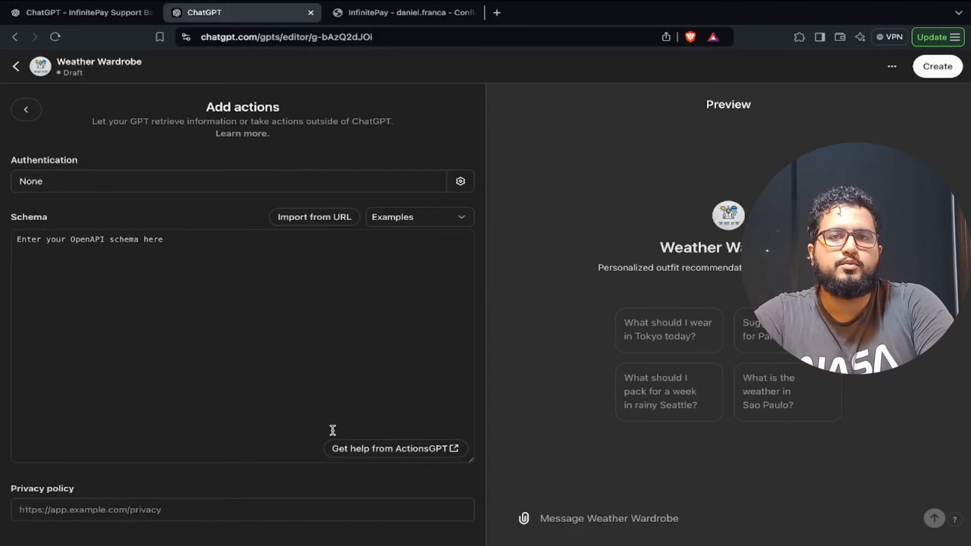
click(368, 449)
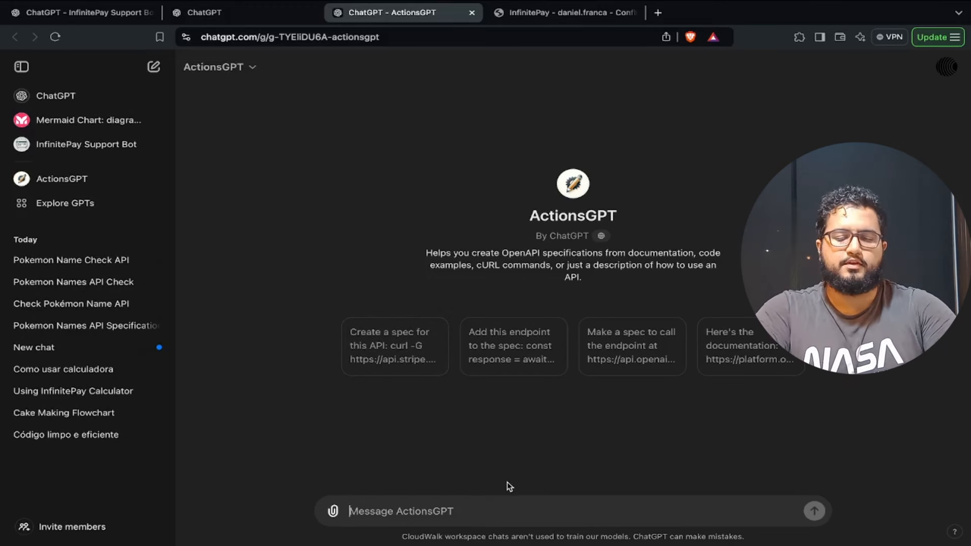
Send ActionsGPT the request "I need to check the pokemon name"
text(I need )
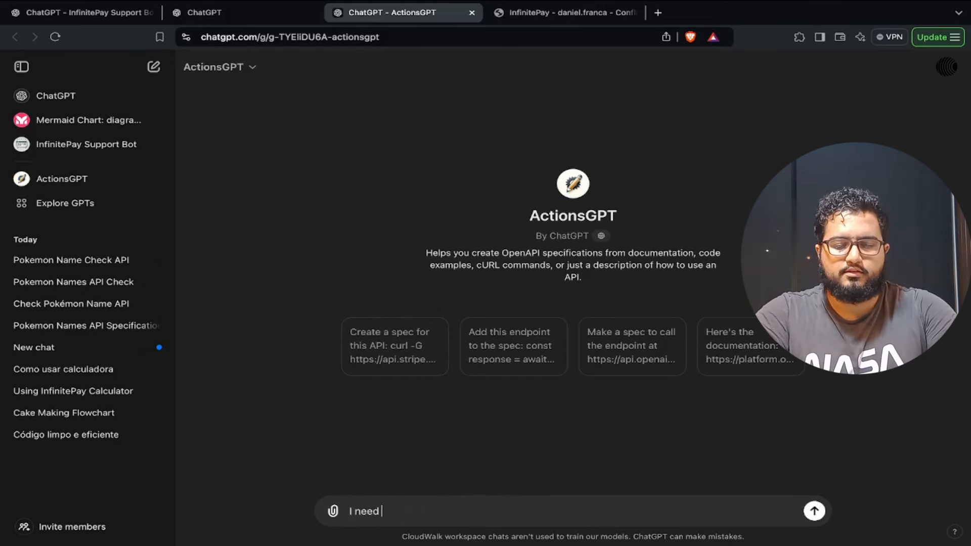
text(to check t)
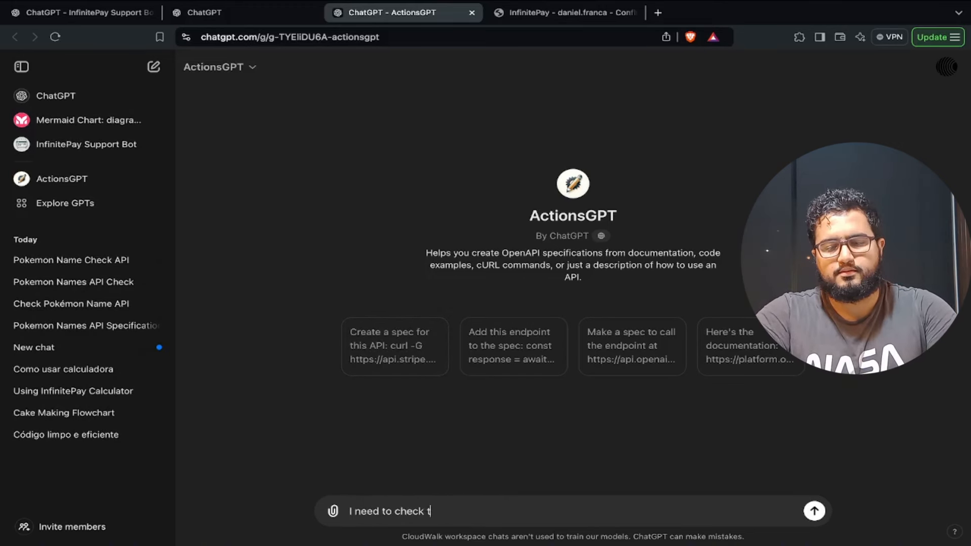
text(he pokemin )
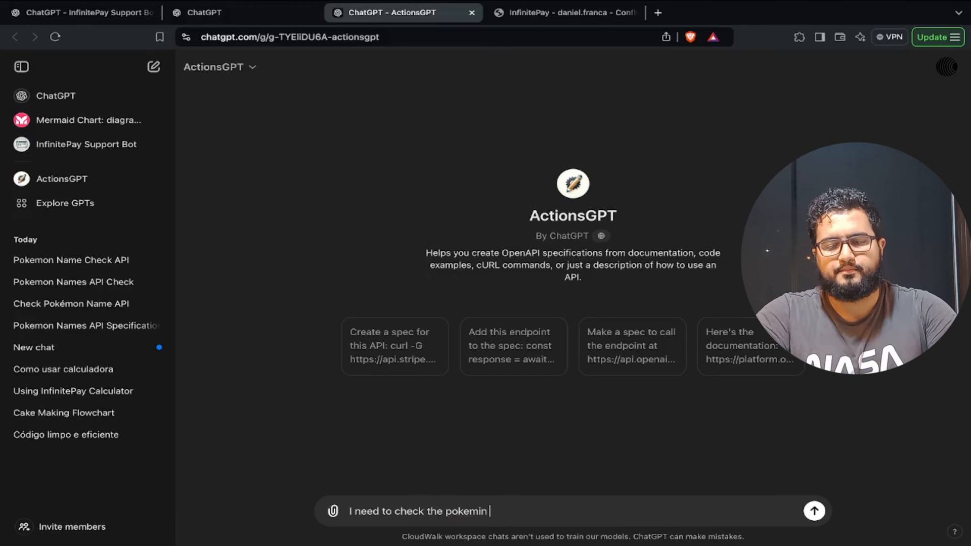
key(BackSpace)
key(BackSpace)
key(BackSpace)
text(on m)
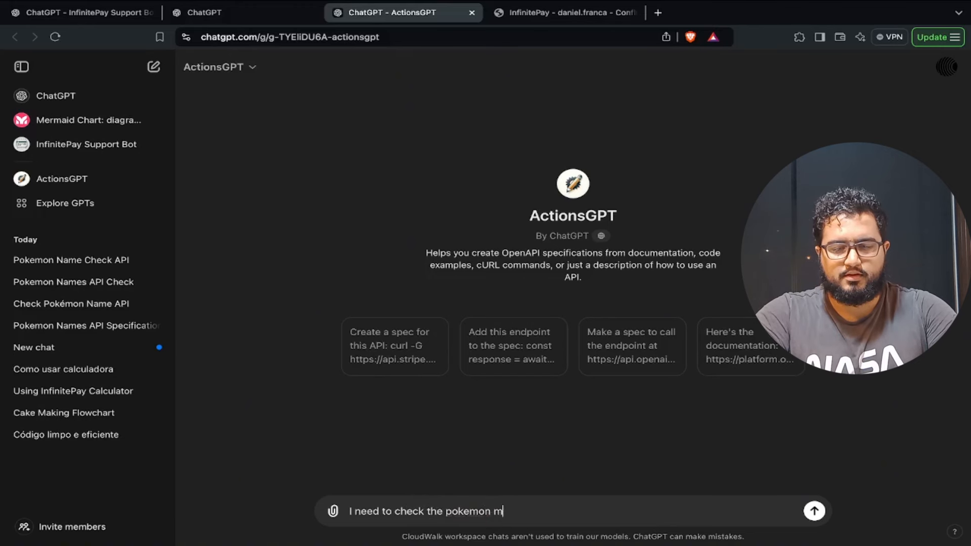
text(a)
key(BackSpace)
key(BackSpace)
text(name)
key(Return)
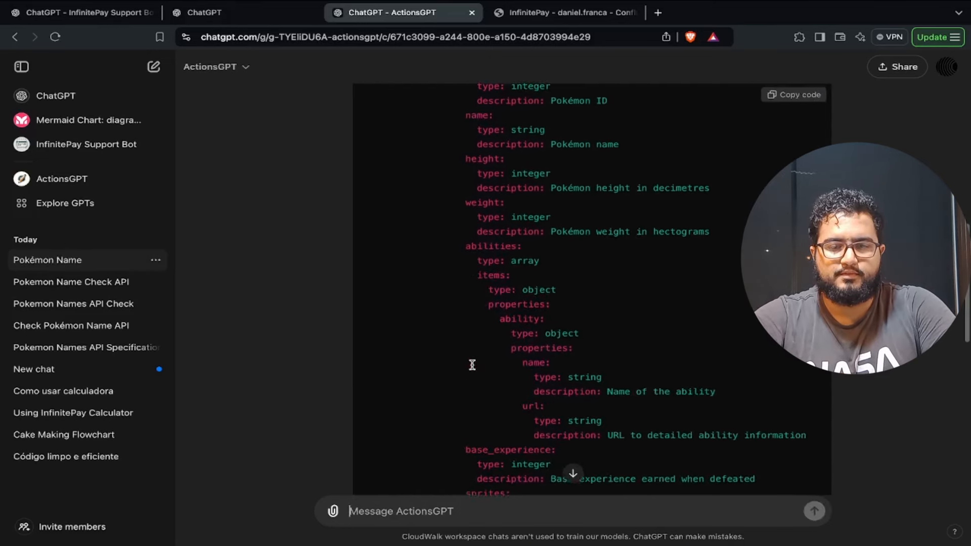
Look through the OpenAPI specification that ActionsGPT generated, from its response definitions back to the server URL
scroll(472, 365, down, 5)
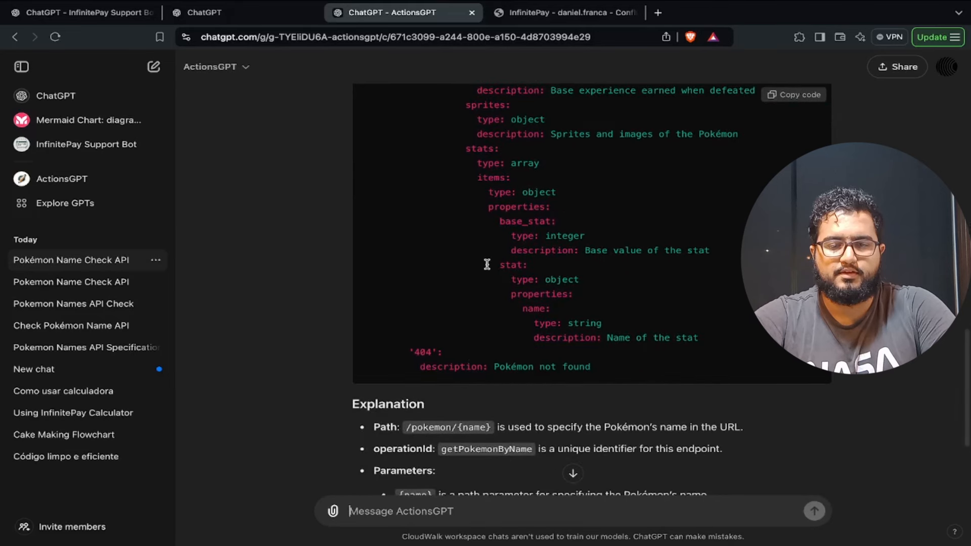
scroll(487, 264, up, 15)
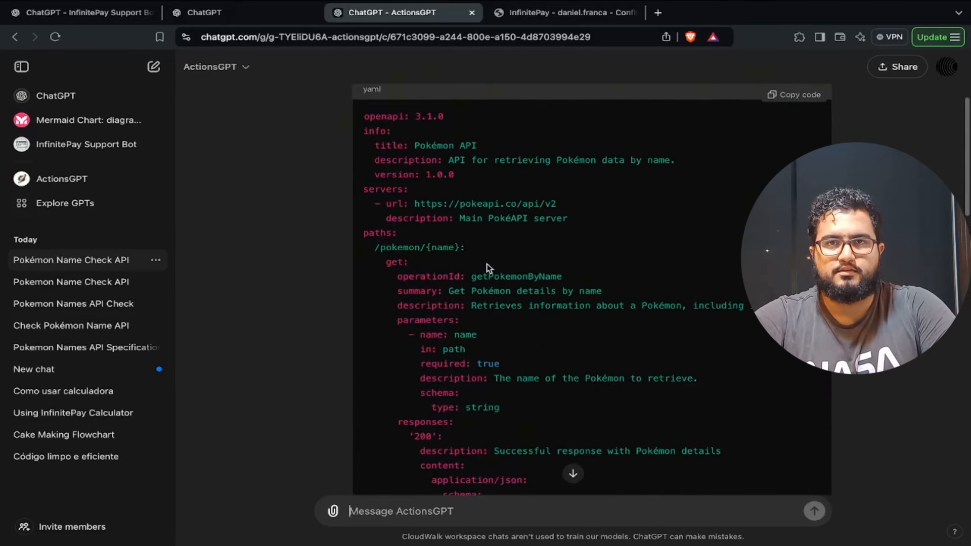
scroll(487, 267, up, 3)
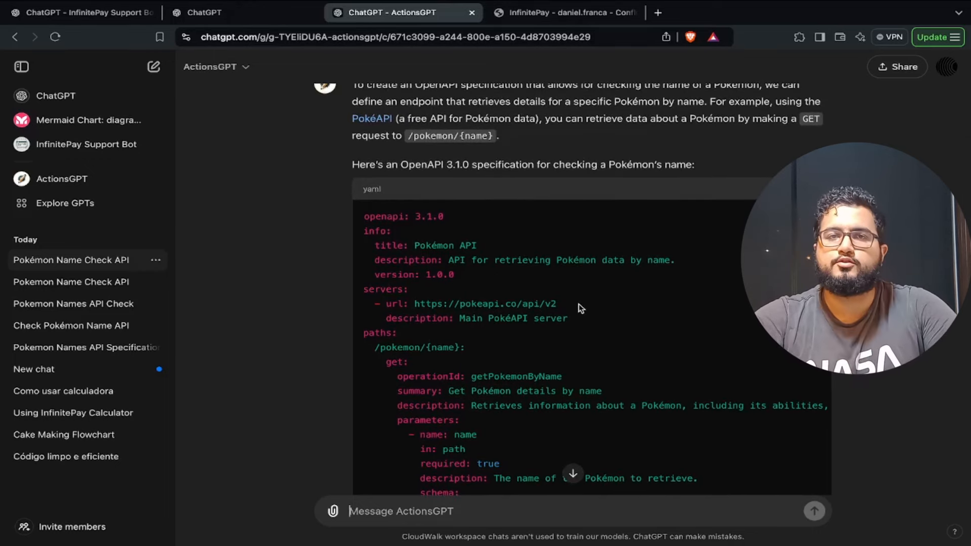
Fill the Weather Wardrobe action's schema with the OpenAPI 3.1.0 Weather API specification for getCurrentWeather, format it and check it through to the end
key(super+Tab)
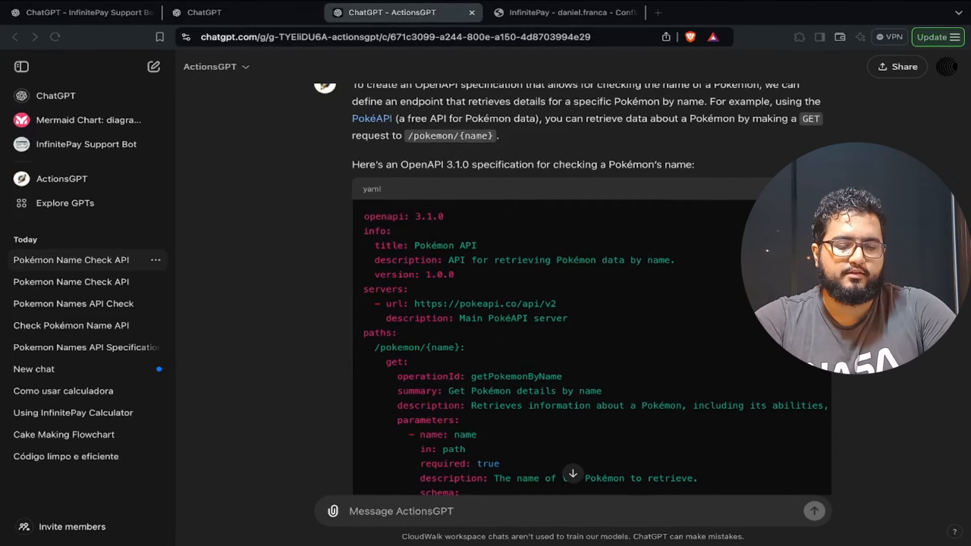
click(202, 15)
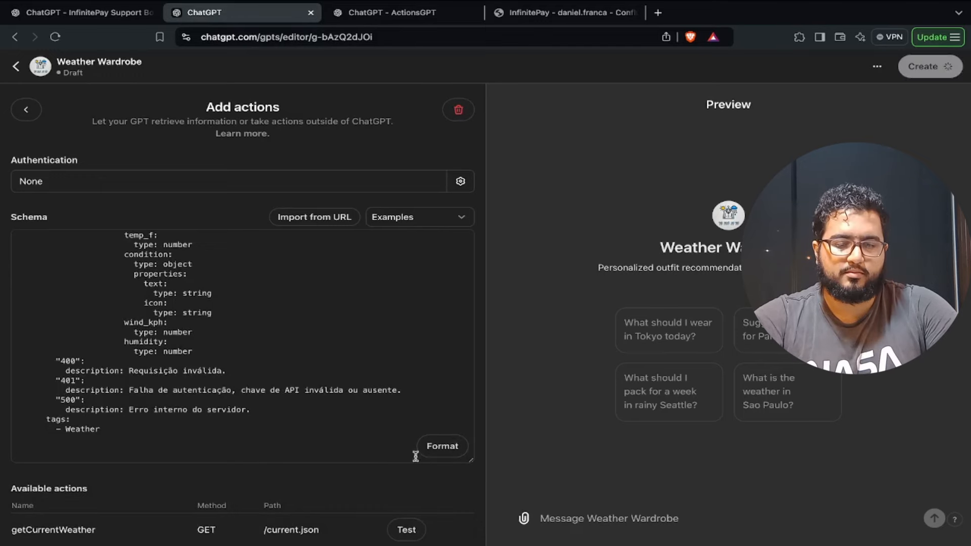
click(436, 448)
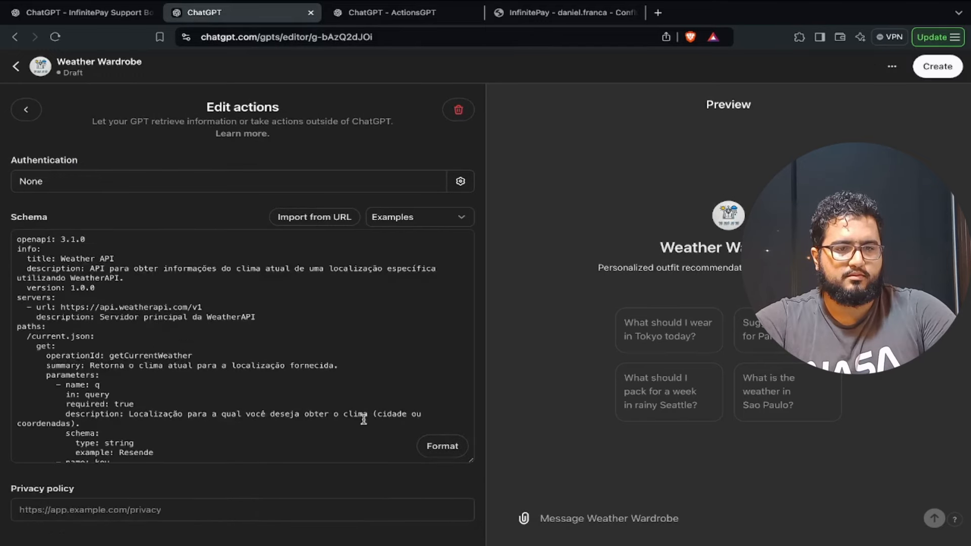
scroll(379, 359, down, 10)
scroll(387, 435, down, 6)
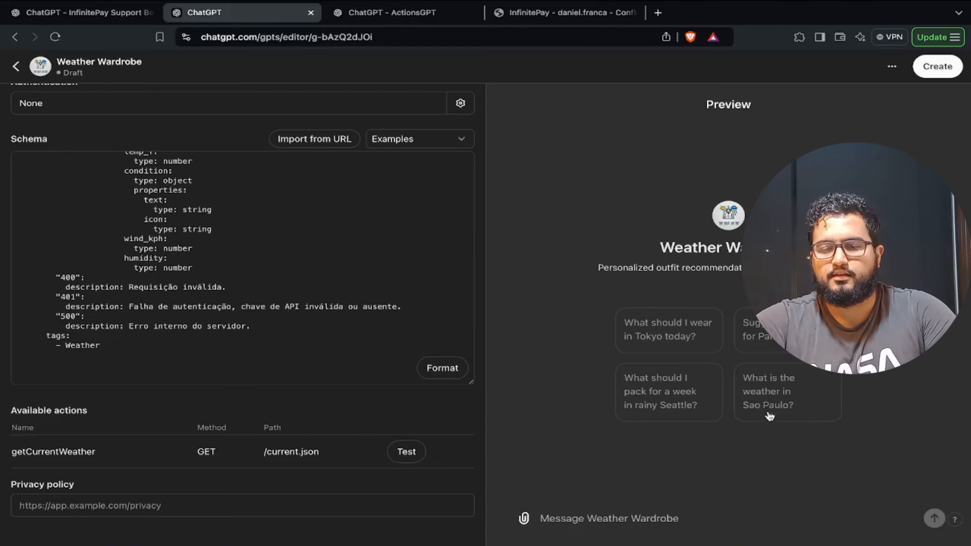
Test the action in the preview with "What is the weather in Sao Paulo?" and always allow calls to the weather API
click(779, 400)
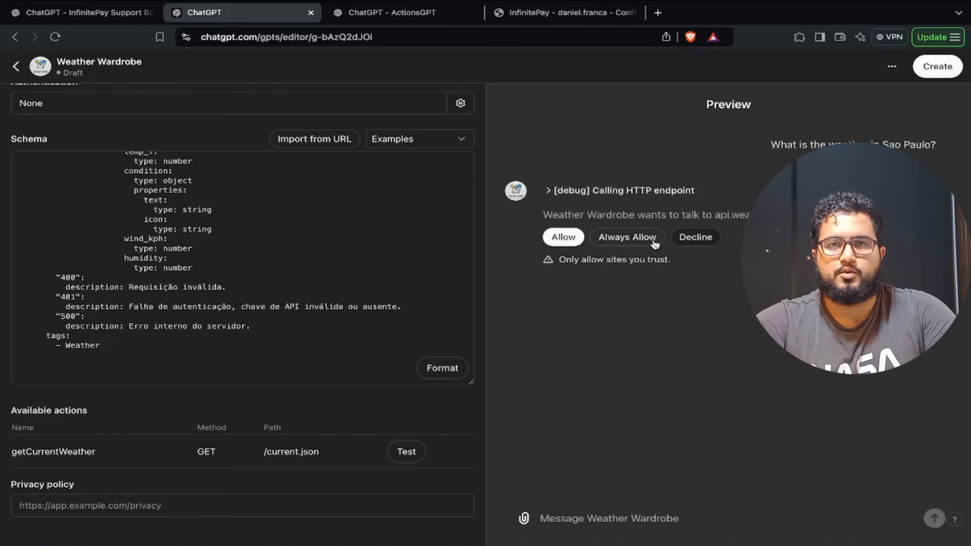
click(654, 240)
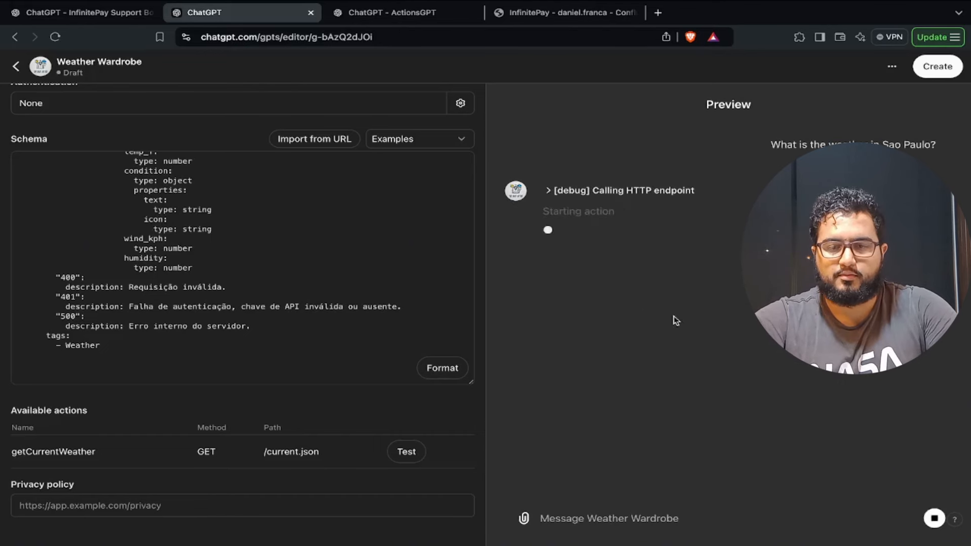